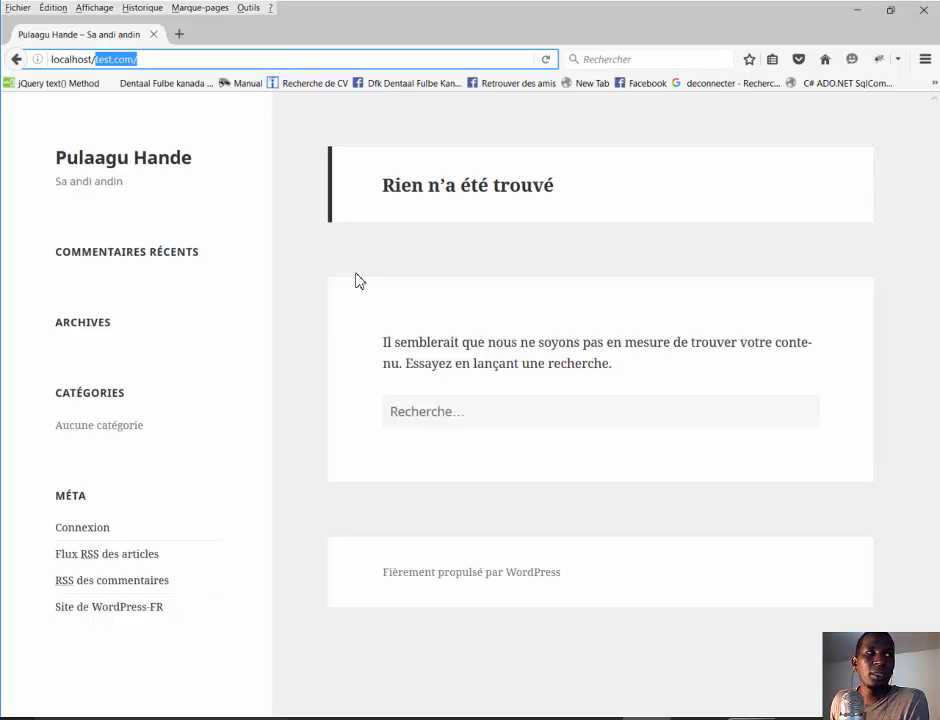
Open localhost/test.com/wp-admin/ and log in to the WordPress dashboard with the prefilled credentials
left_click(188, 64)
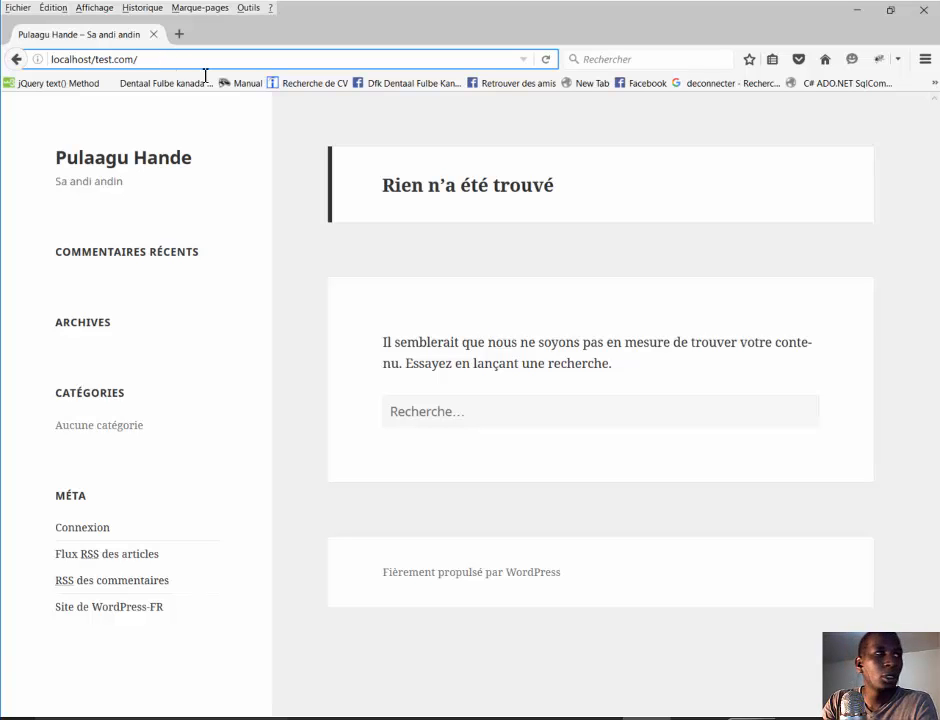
type("w")
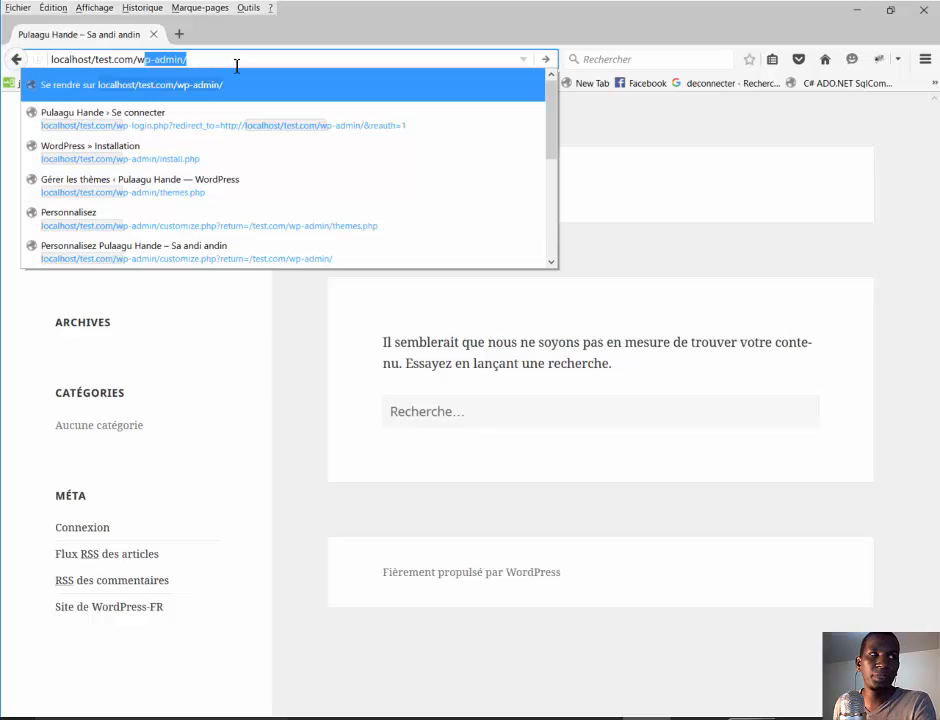
key("Return")
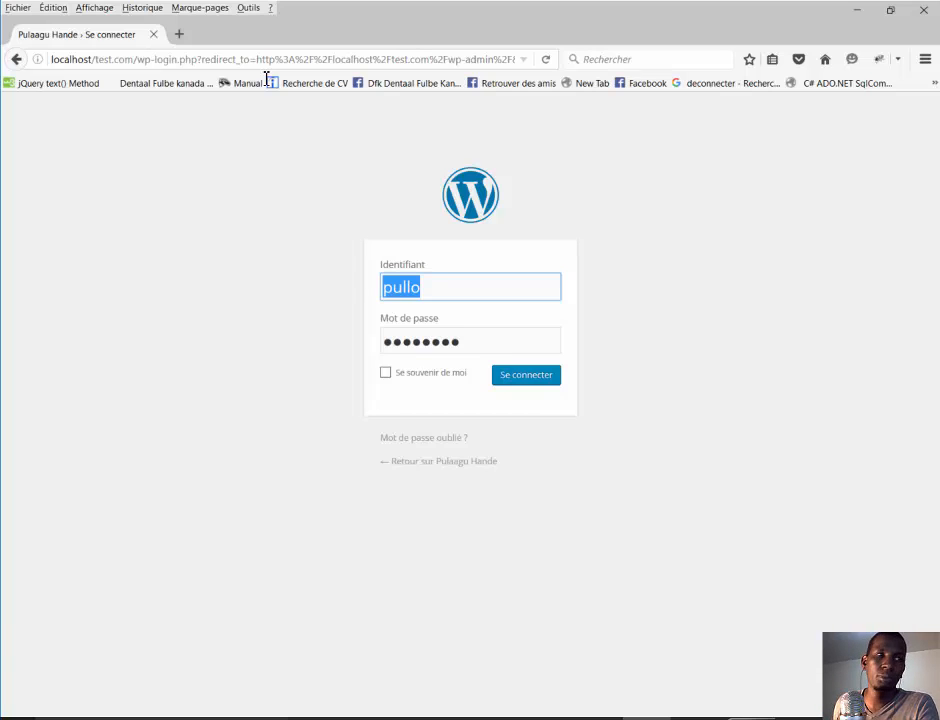
left_click(428, 290)
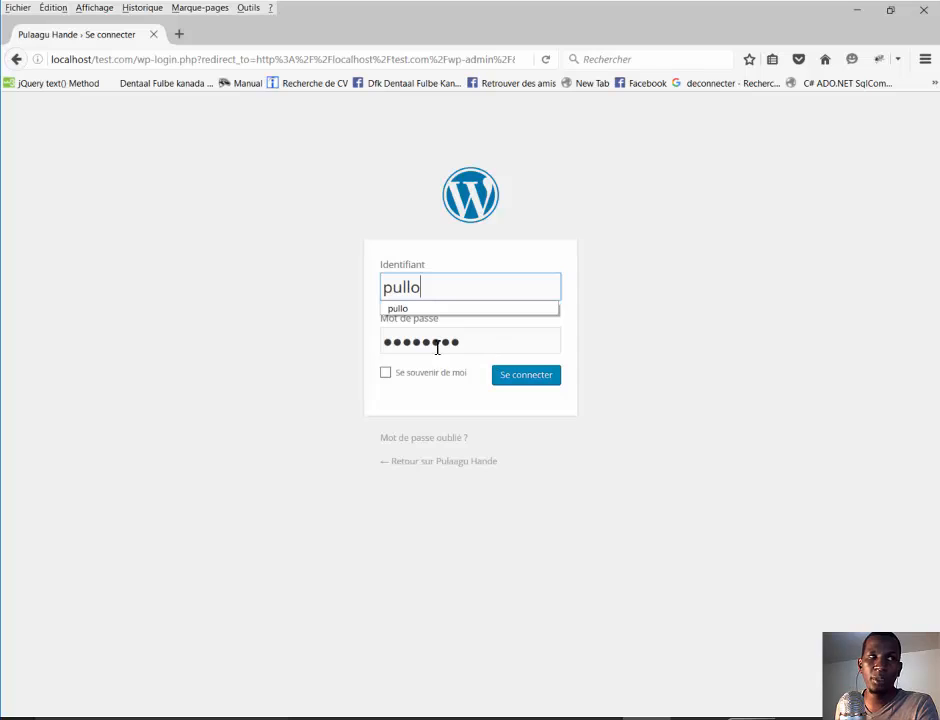
left_click(535, 376)
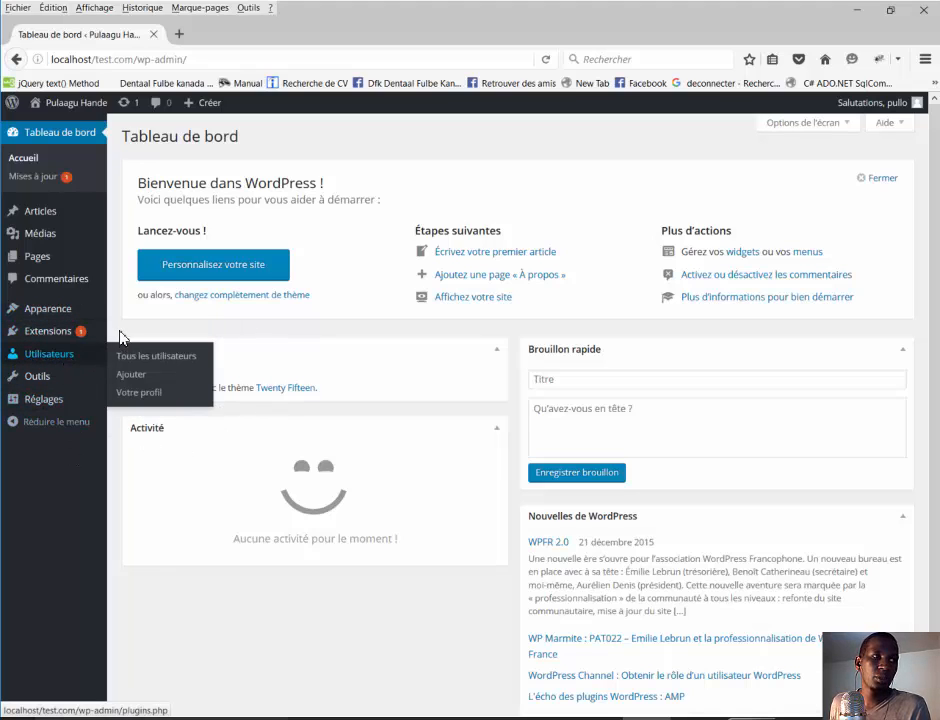
Open the installed themes and activate the Sporty theme
mouse_move(67, 385)
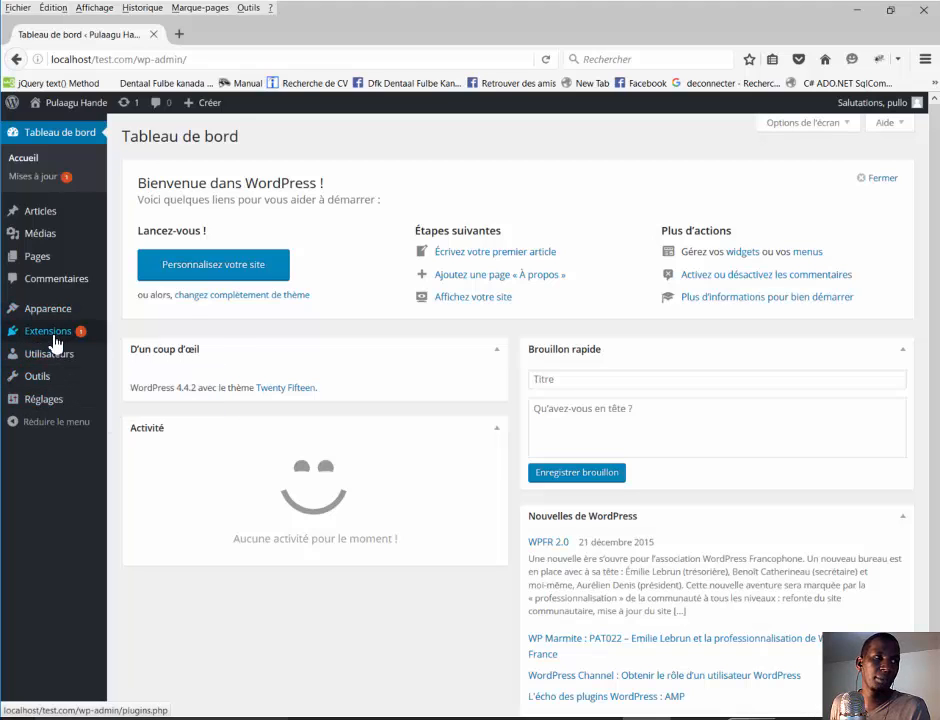
mouse_move(57, 317)
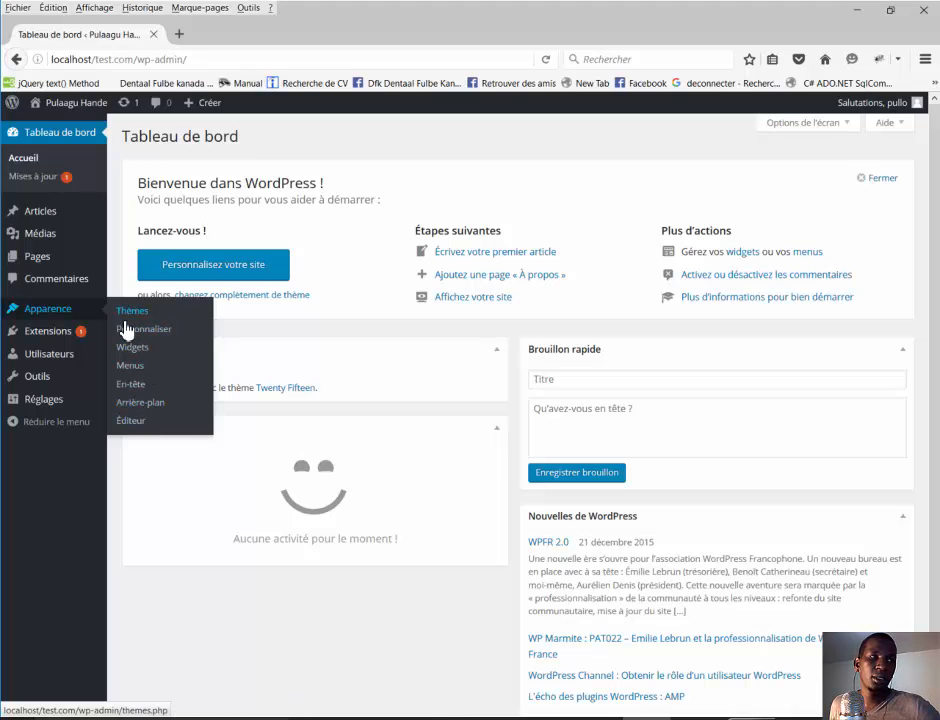
left_click(167, 402)
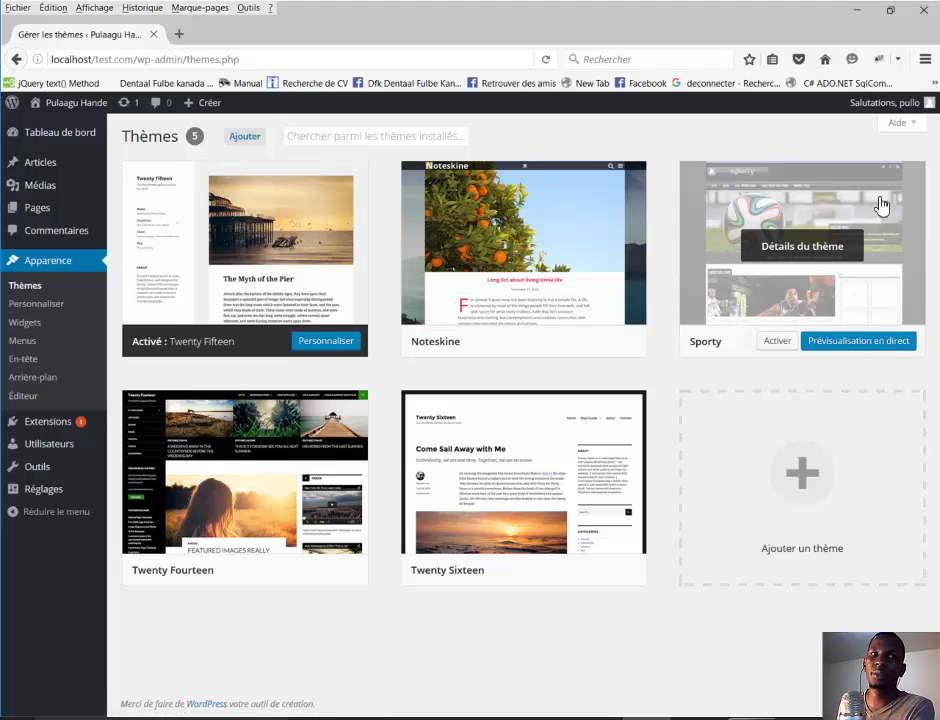
left_click(778, 341)
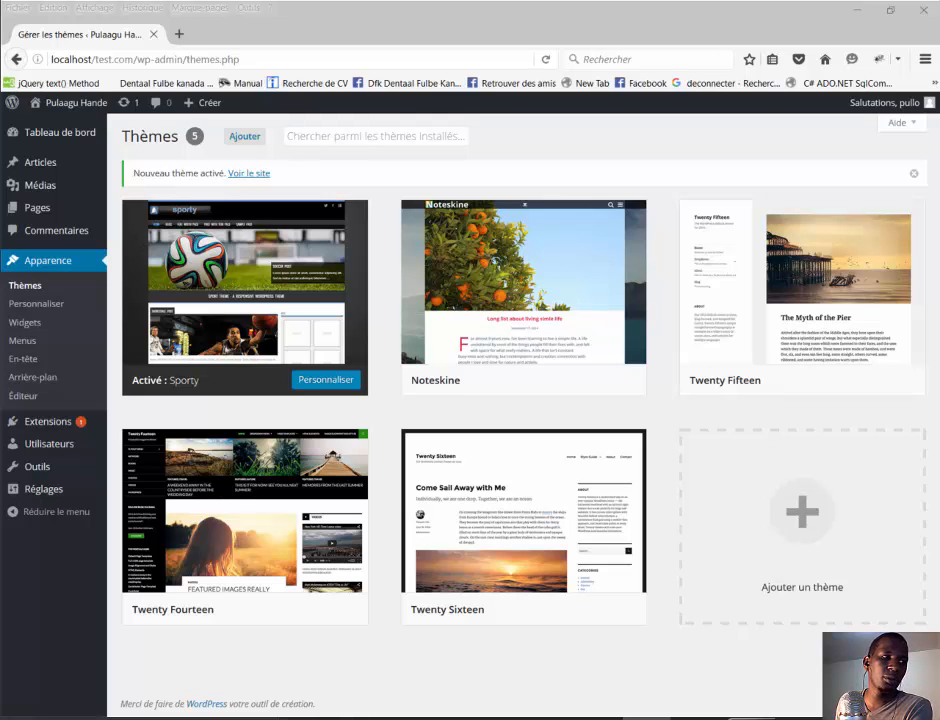
Switch to Google Chrome and load localhost/test.com/ to view the public site with the Sporty theme
left_click(17, 718)
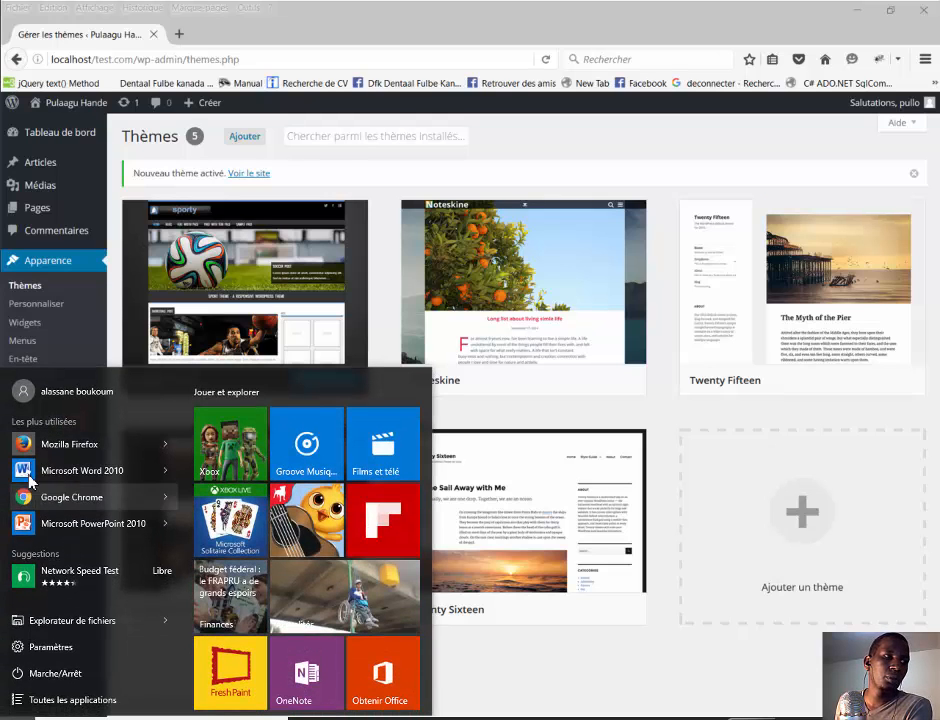
key("Escape")
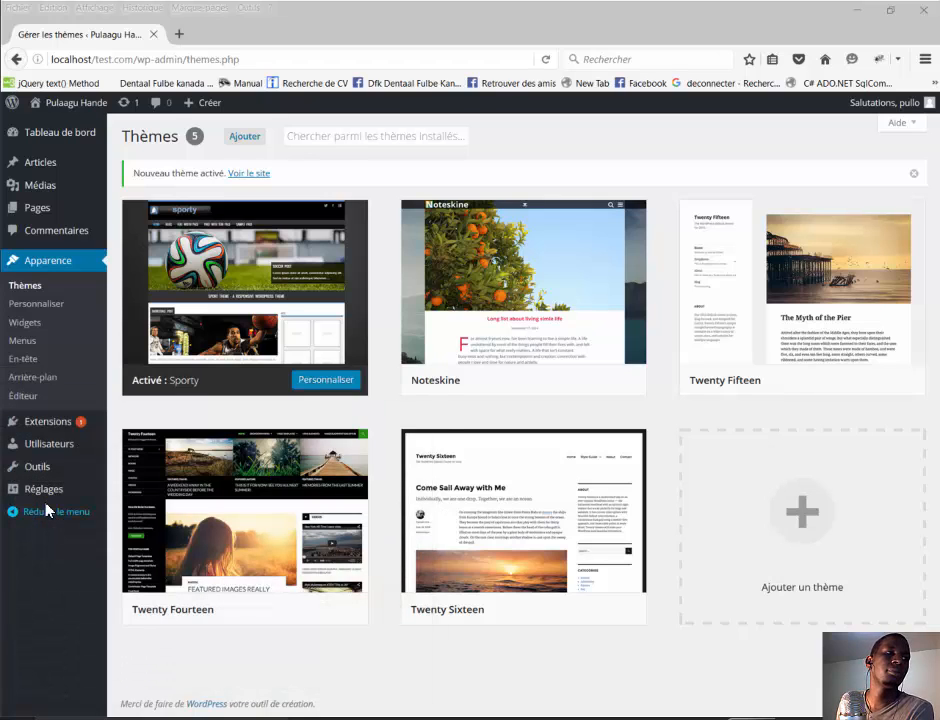
mouse_move(48, 498)
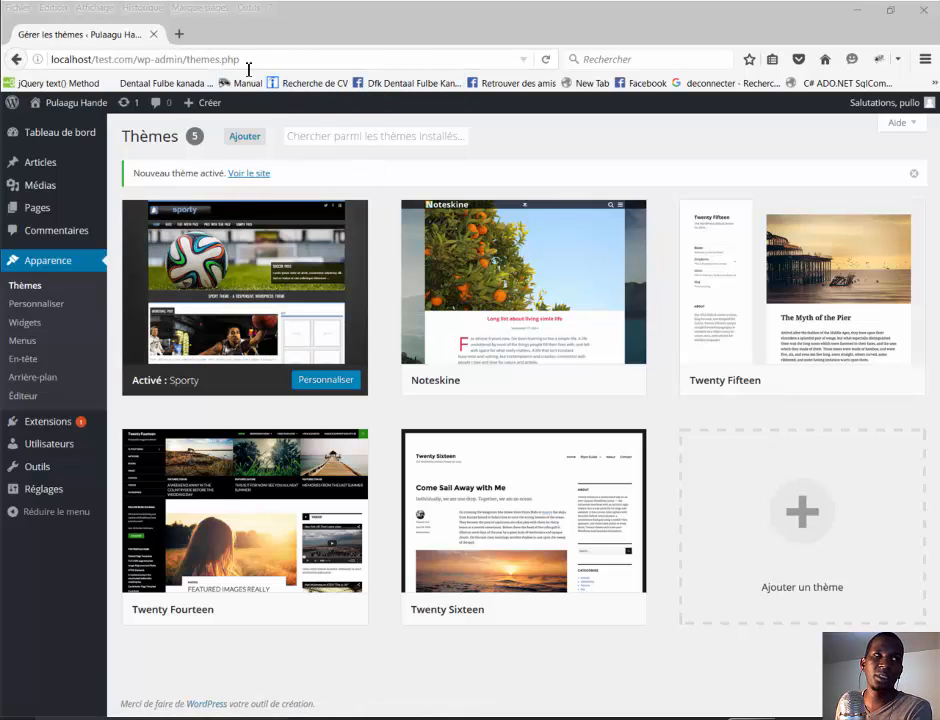
mouse_move(42, 116)
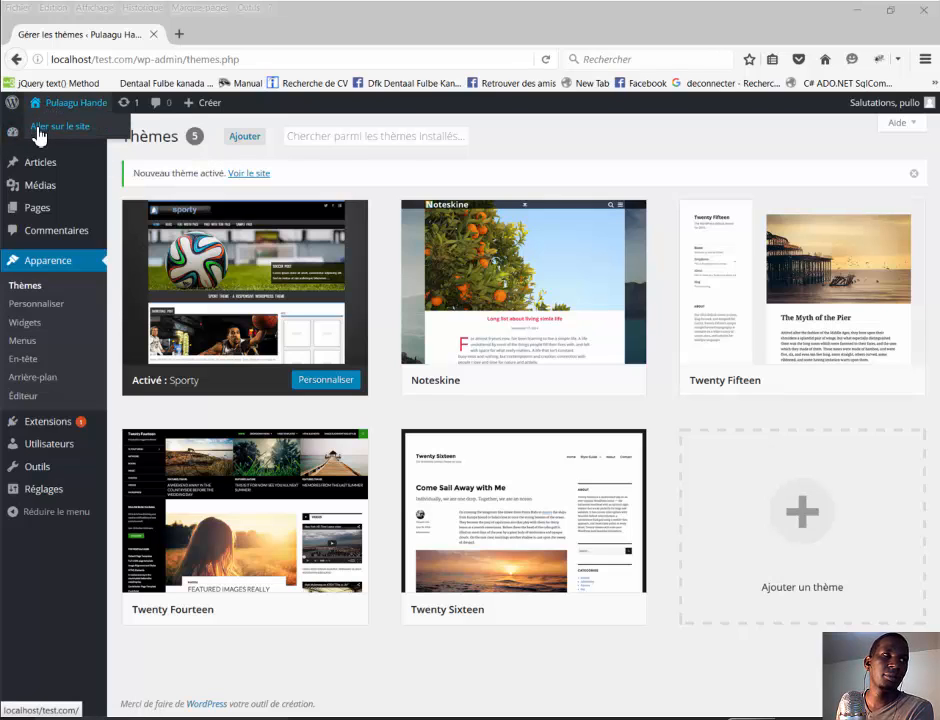
left_click(39, 136)
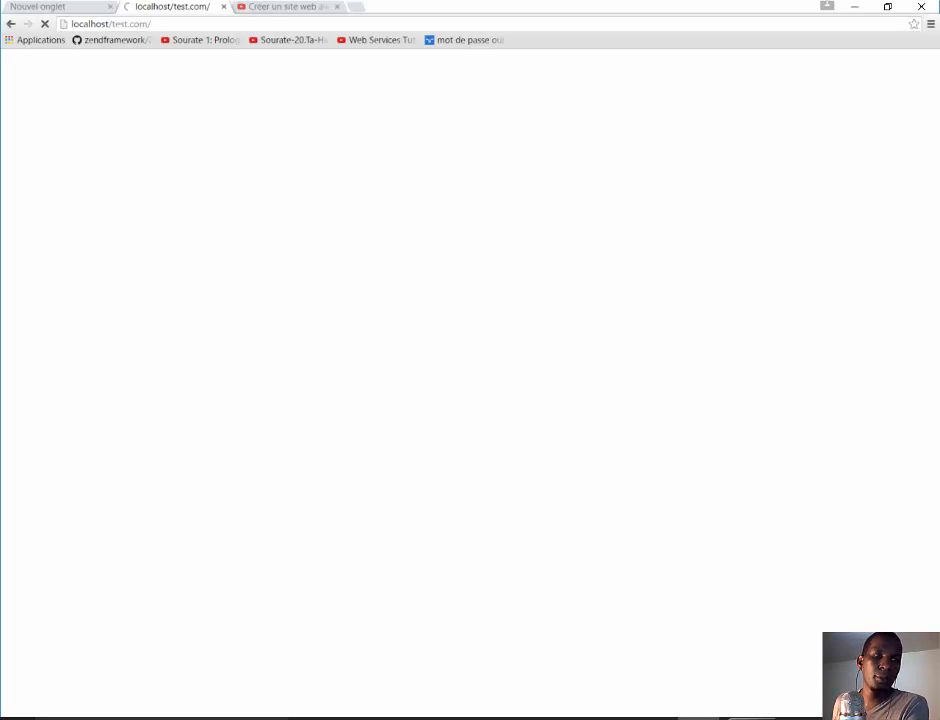
left_click(299, 31)
left_click(204, 22)
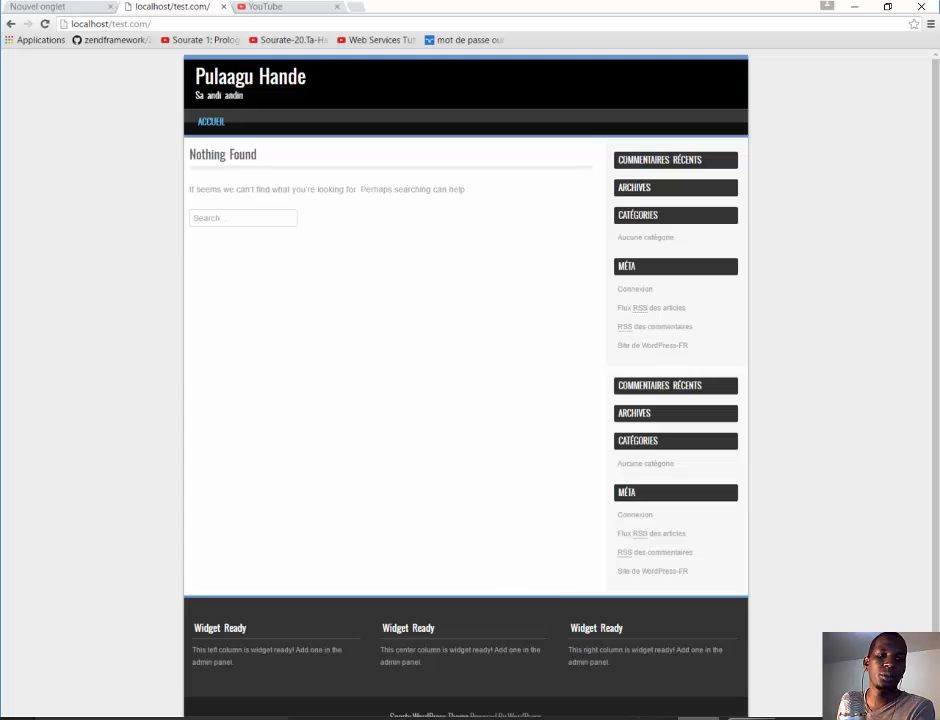
Compare the theme list in Firefox with the public site in Chrome, and open the site's Accueil page
key("alt+Tab")
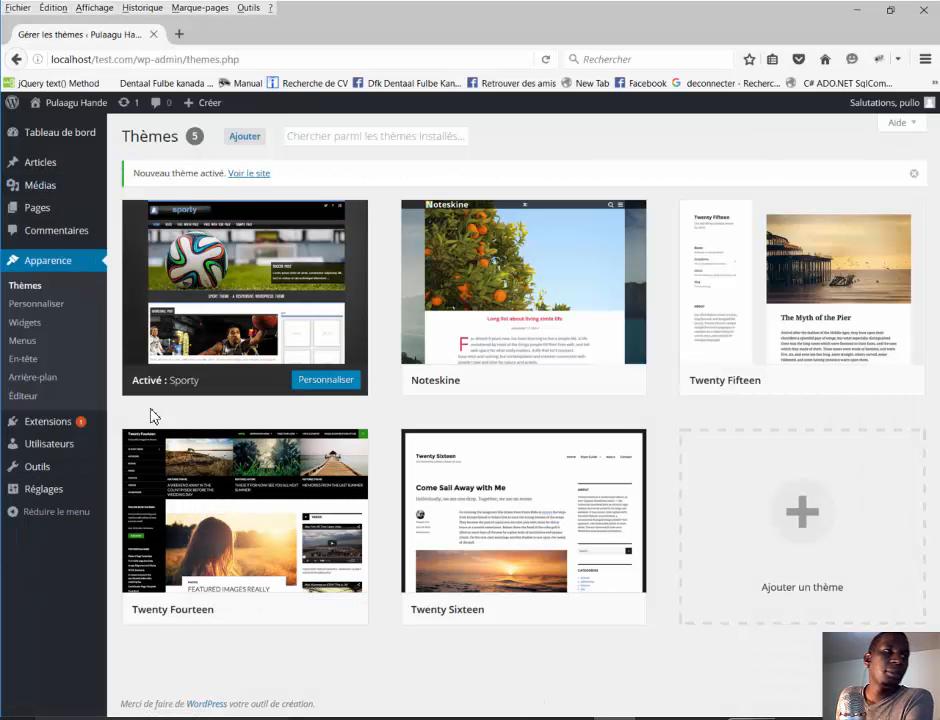
mouse_move(147, 248)
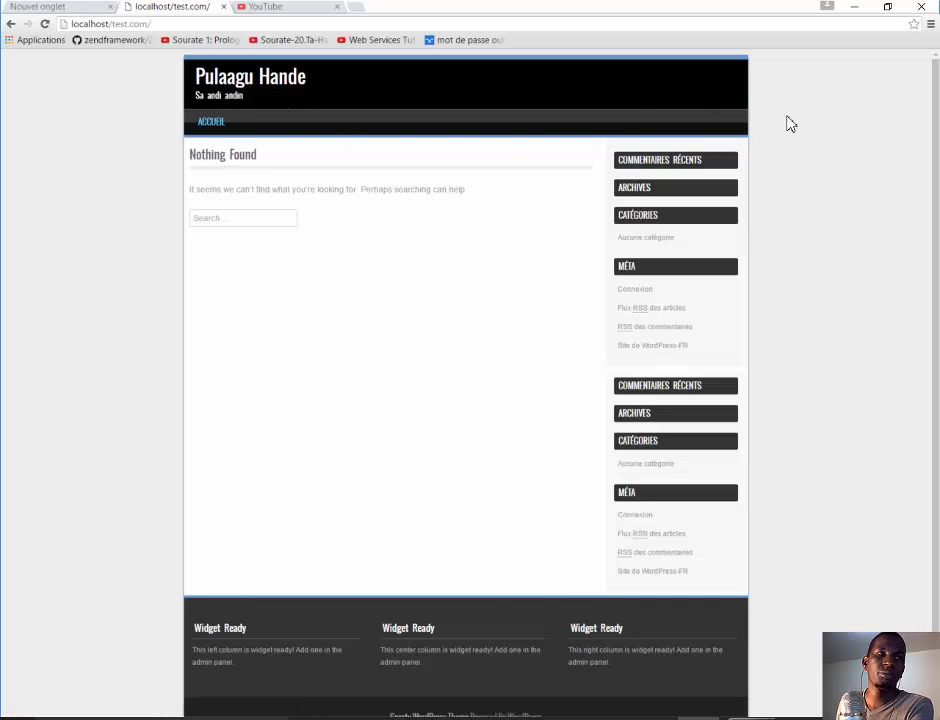
left_click(208, 124)
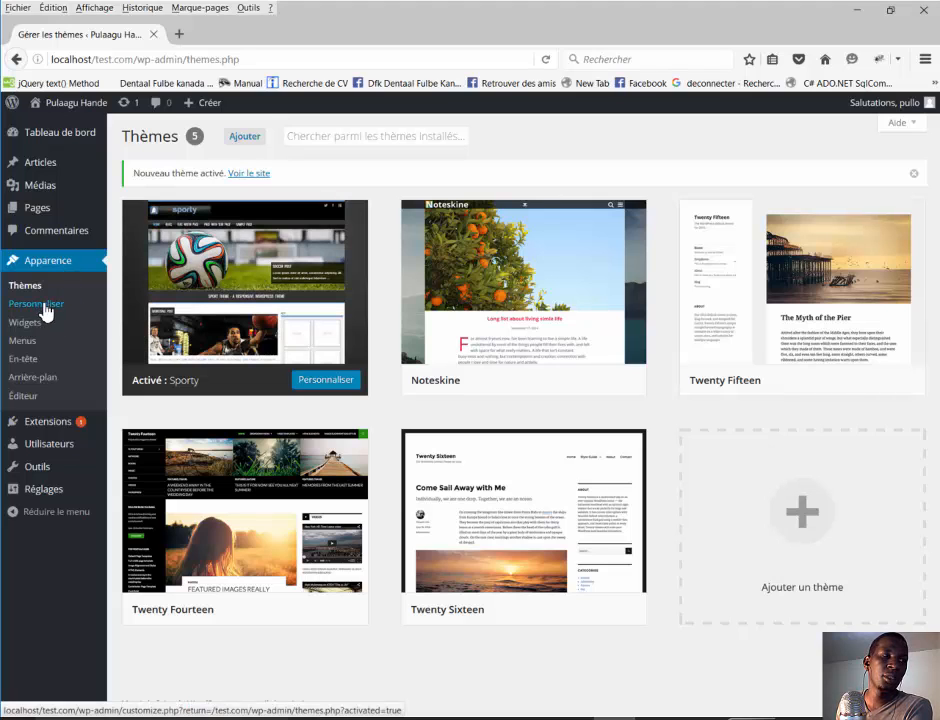
In Firefox, open the Sporty theme's customizer, examine the title and slogan under Identité du site, and close the customizer
left_click(56, 387)
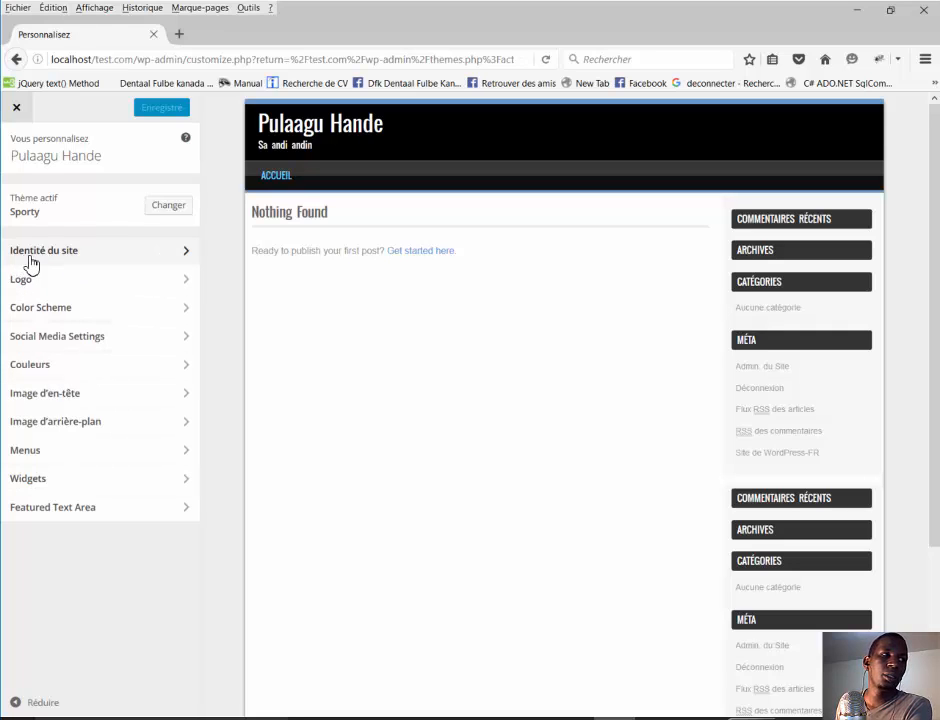
left_click(96, 264)
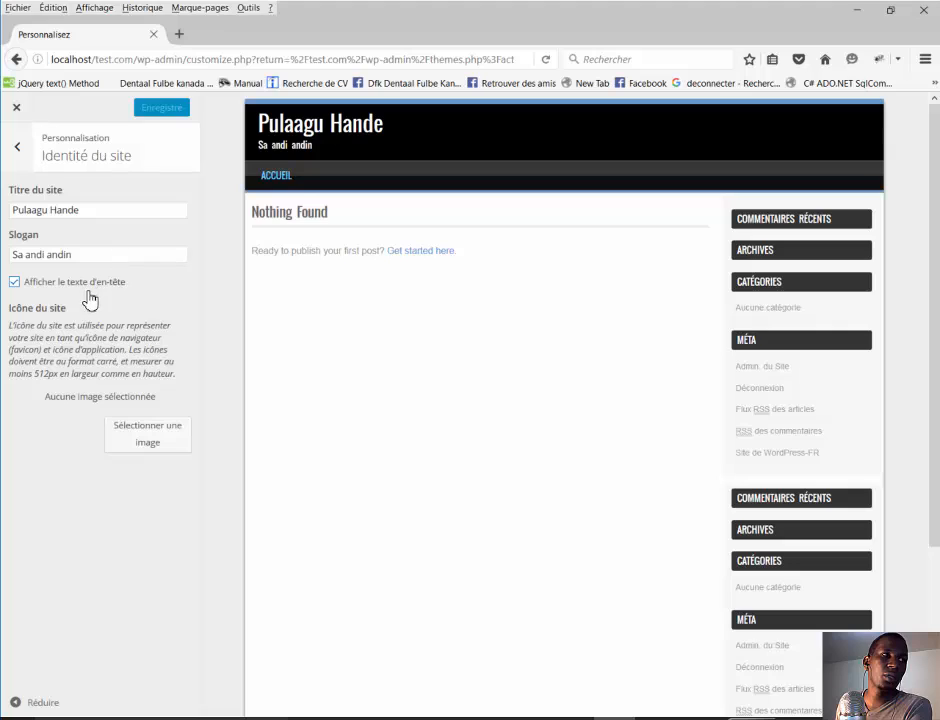
left_click_drag(87, 215, 13, 210)
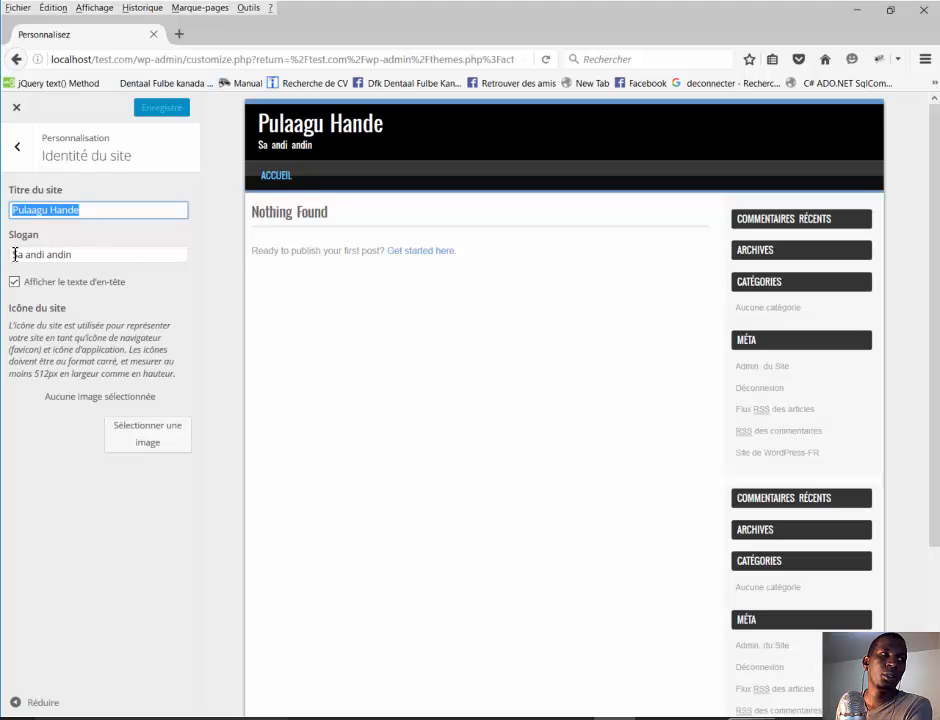
left_click_drag(75, 255, 24, 252)
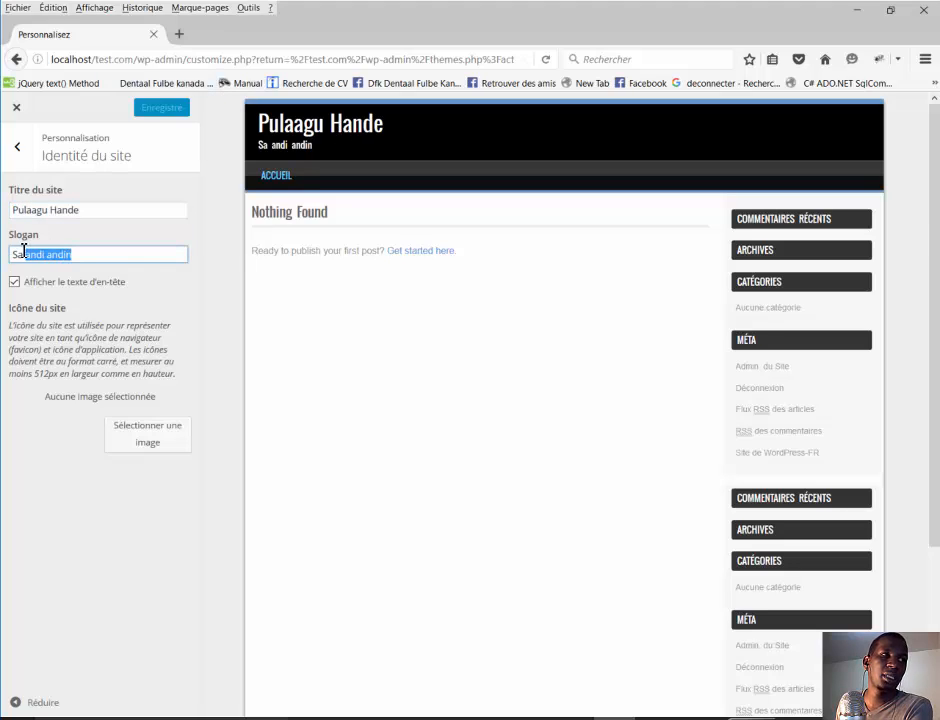
left_click_drag(315, 151, 235, 152)
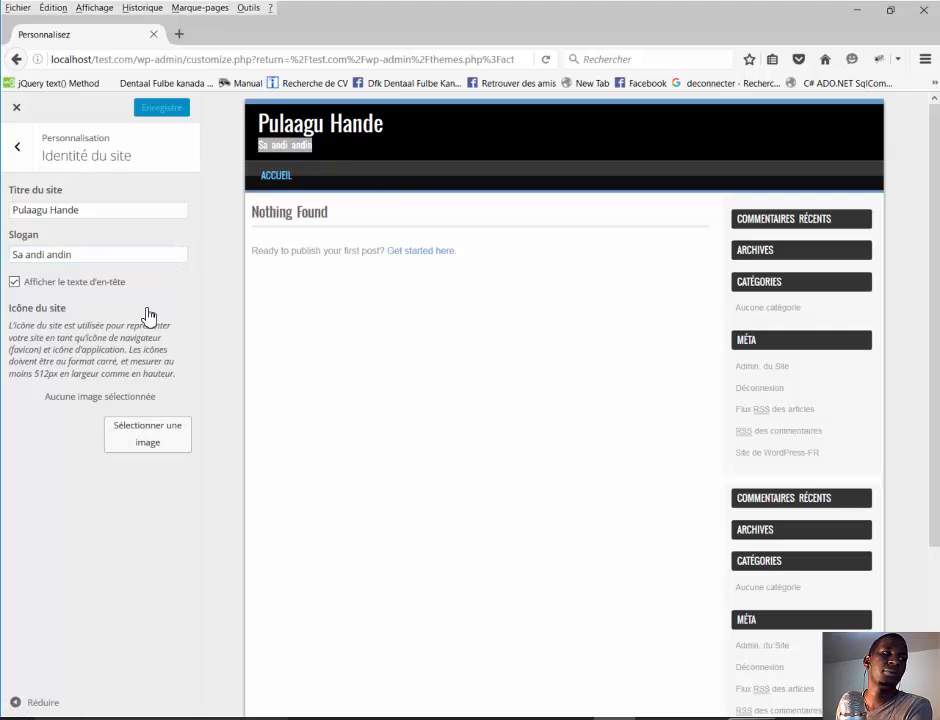
left_click(17, 108)
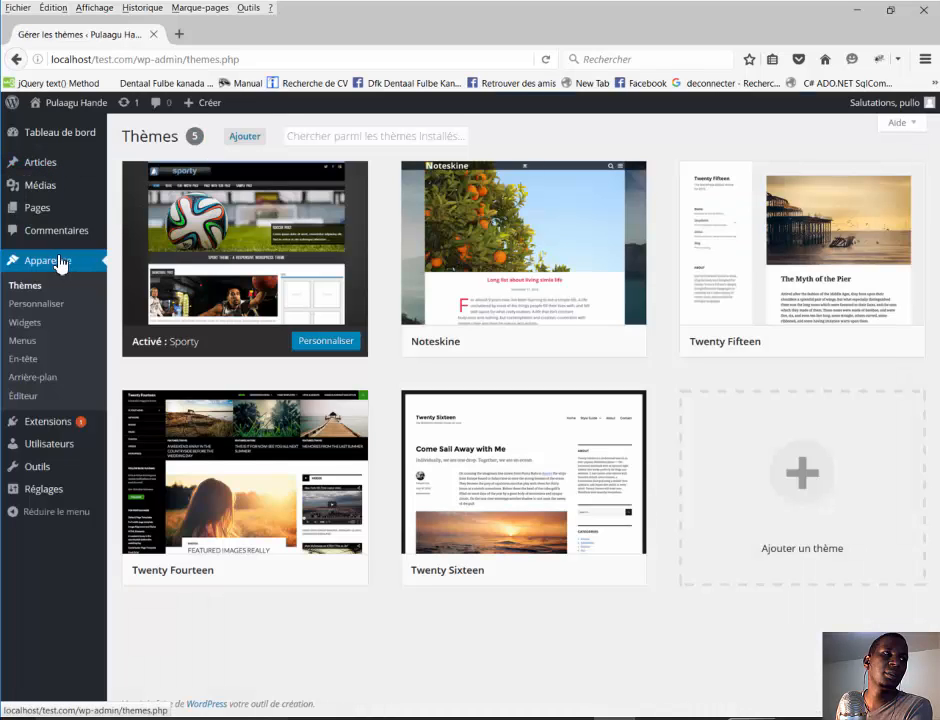
Reopen the theme customizer and examine the Logo section and its media library without selecting an image
left_click(48, 260)
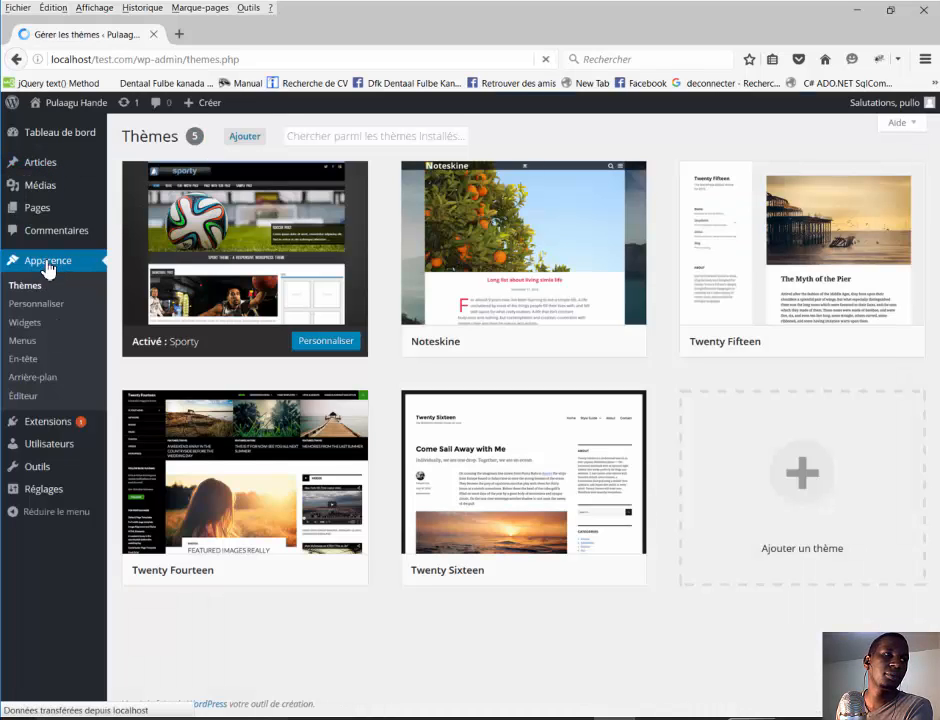
left_click(35, 305)
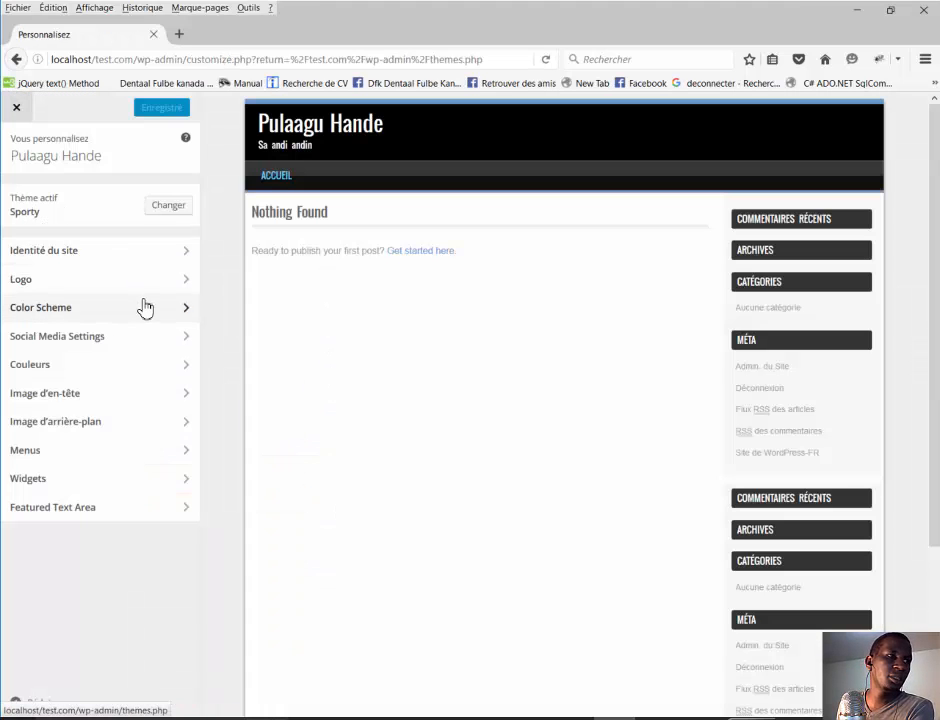
left_click(38, 290)
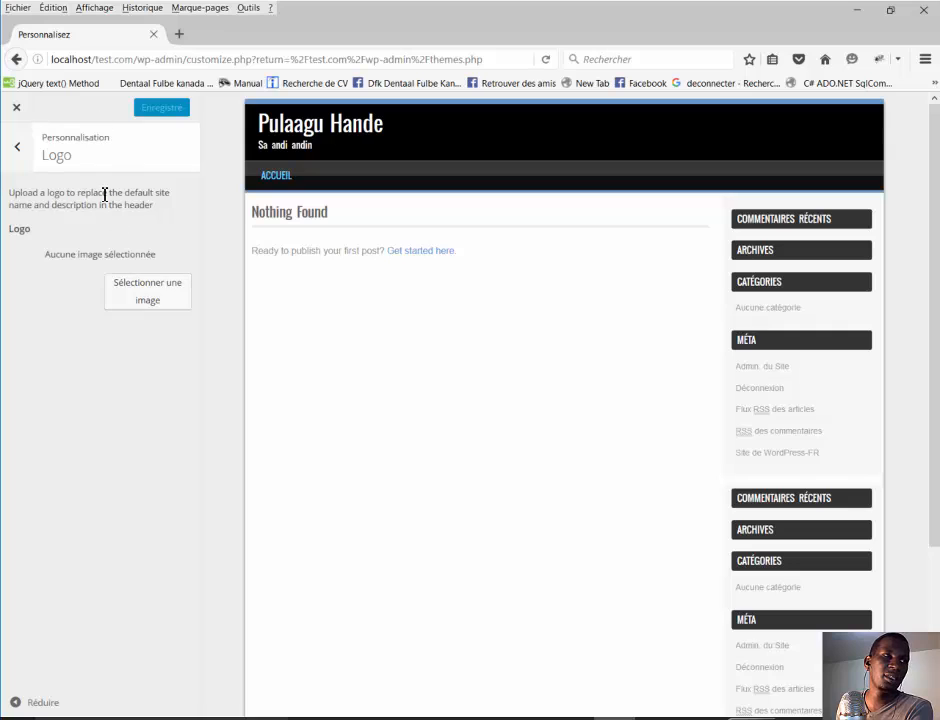
left_click(146, 302)
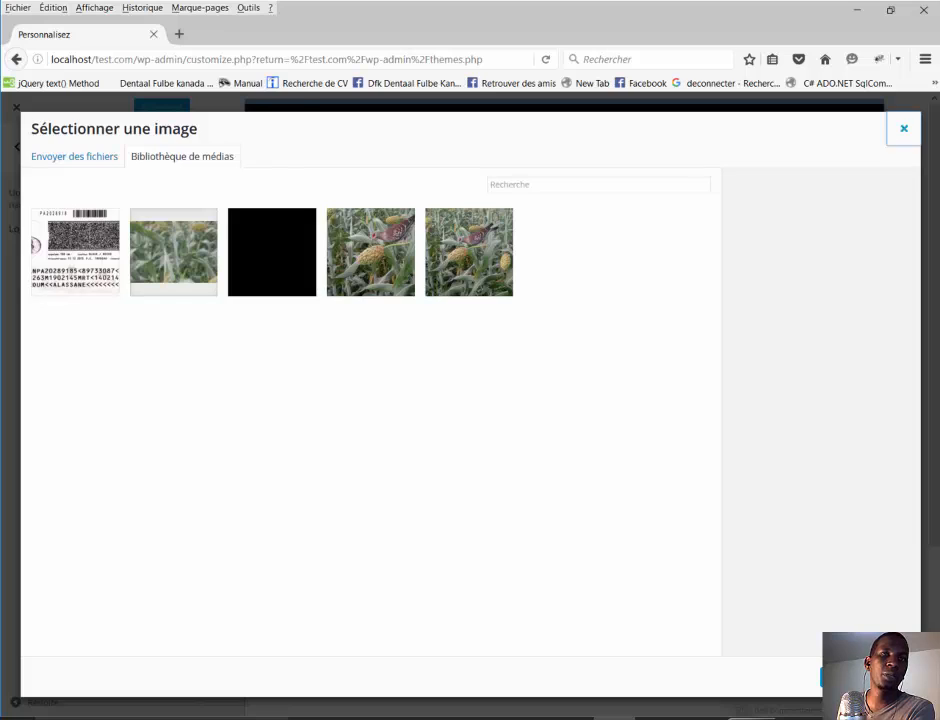
left_click(903, 128)
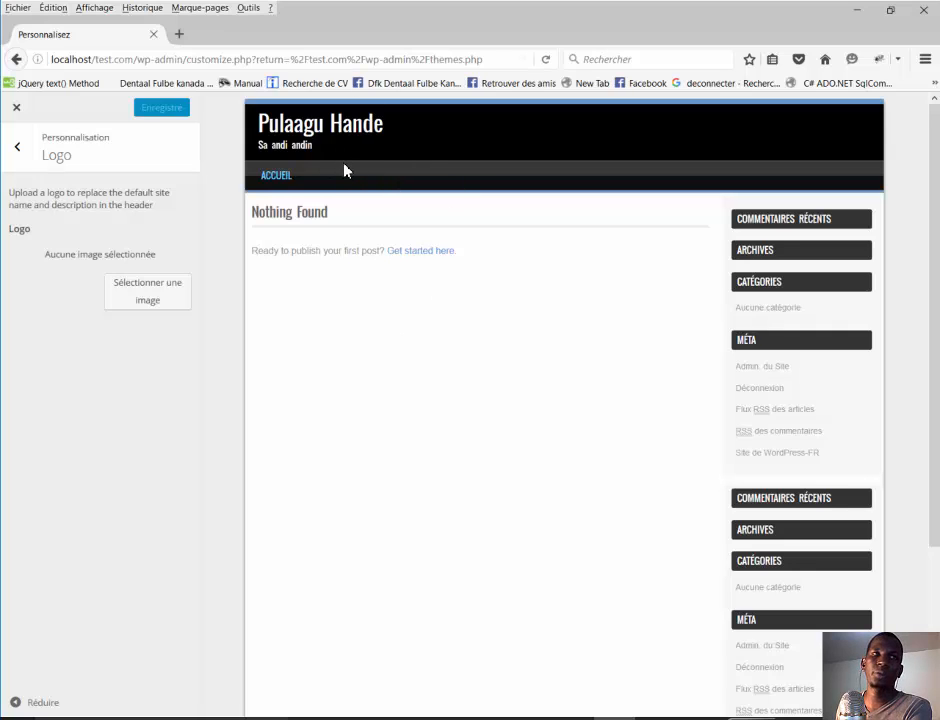
left_click_drag(205, 230, 143, 194)
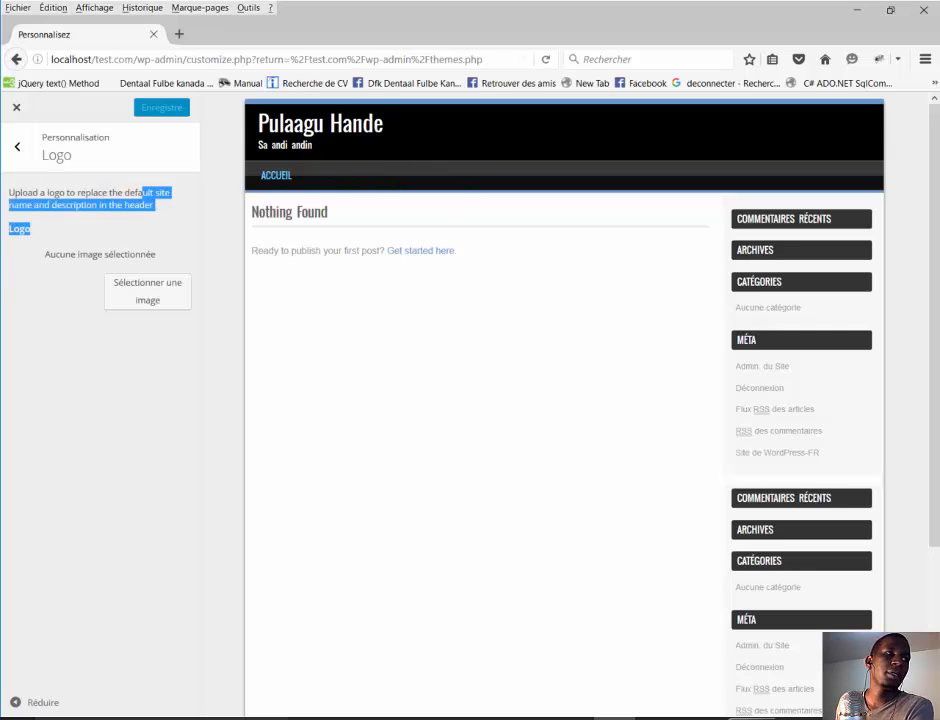
left_click(15, 150)
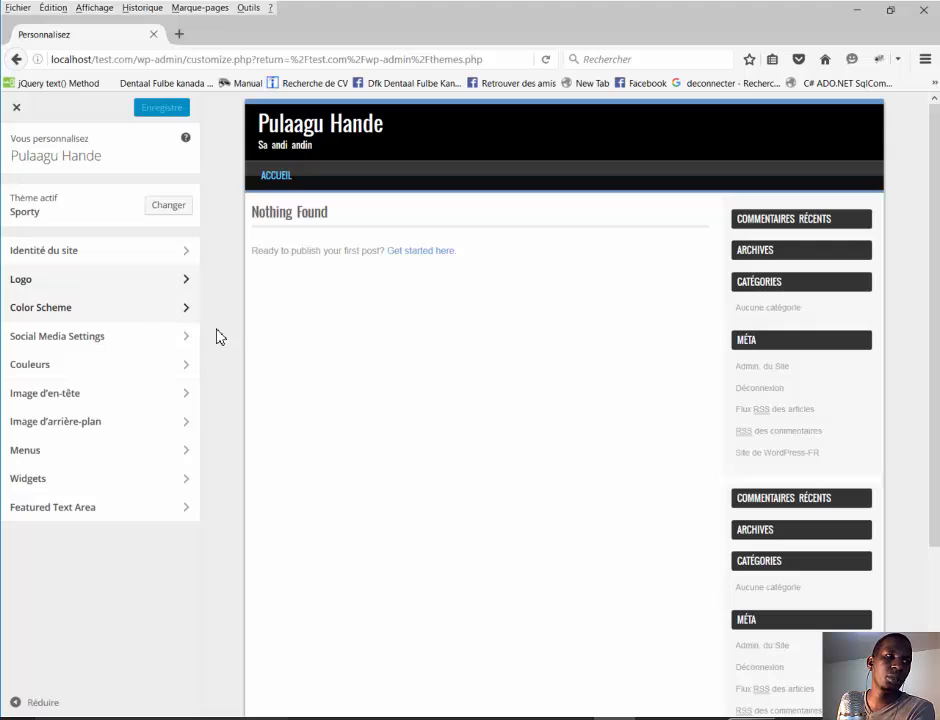
Open Social Media Settings in the customizer and examine the Twitter, Facebook and Google + URL fields
left_click(121, 344)
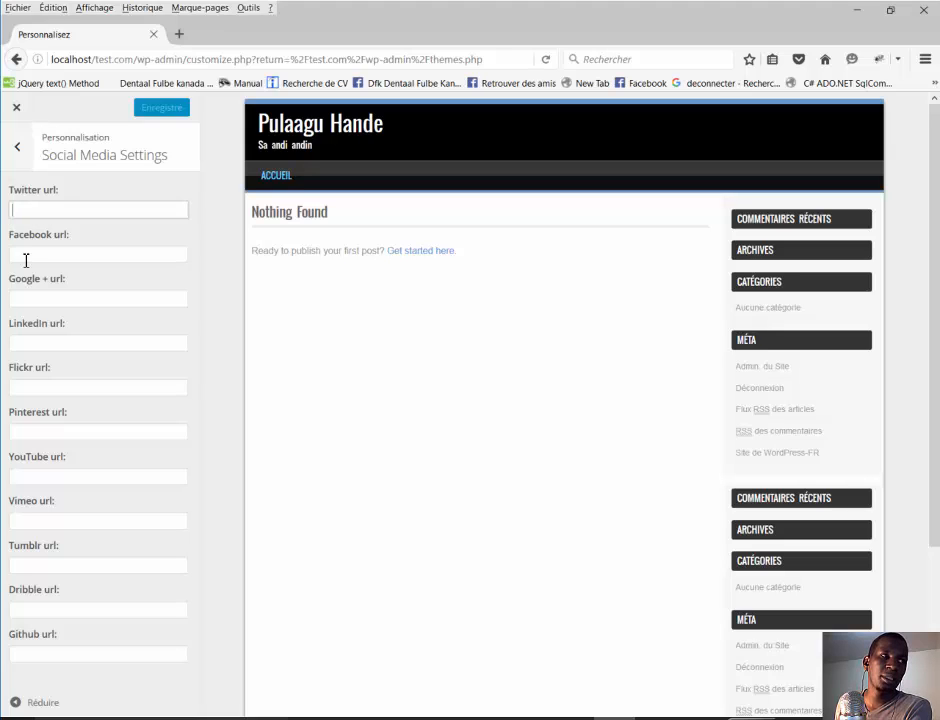
left_click(151, 209)
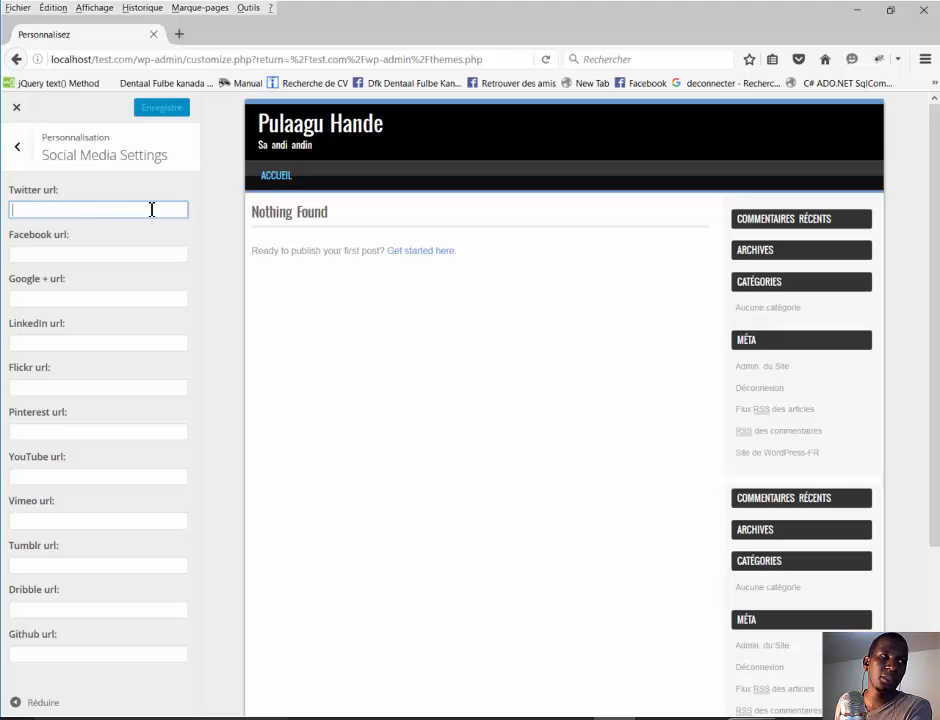
left_click(22, 300)
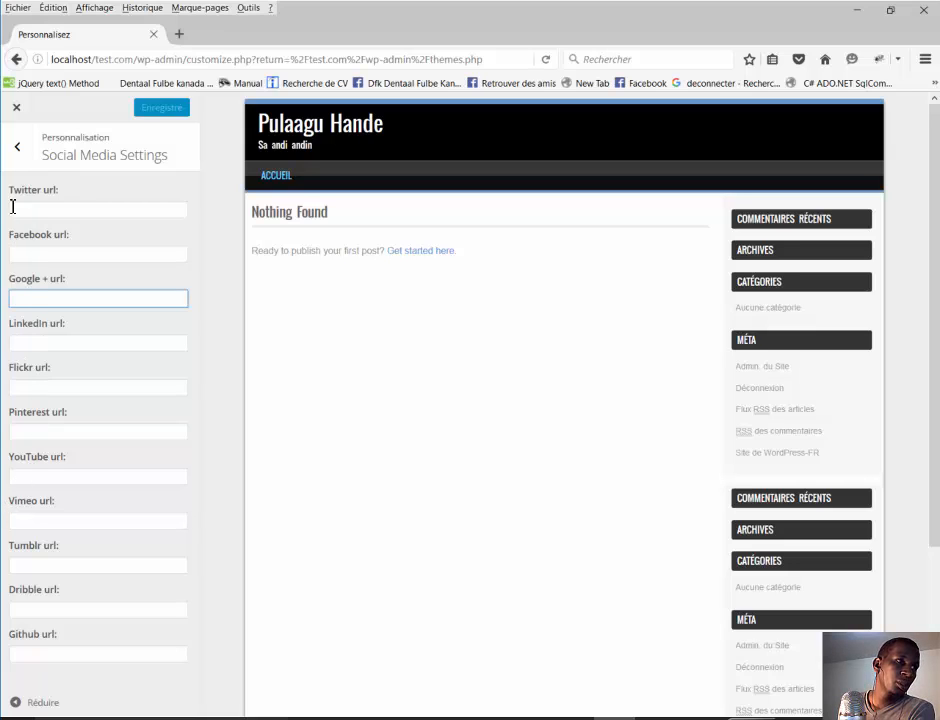
left_click(25, 254)
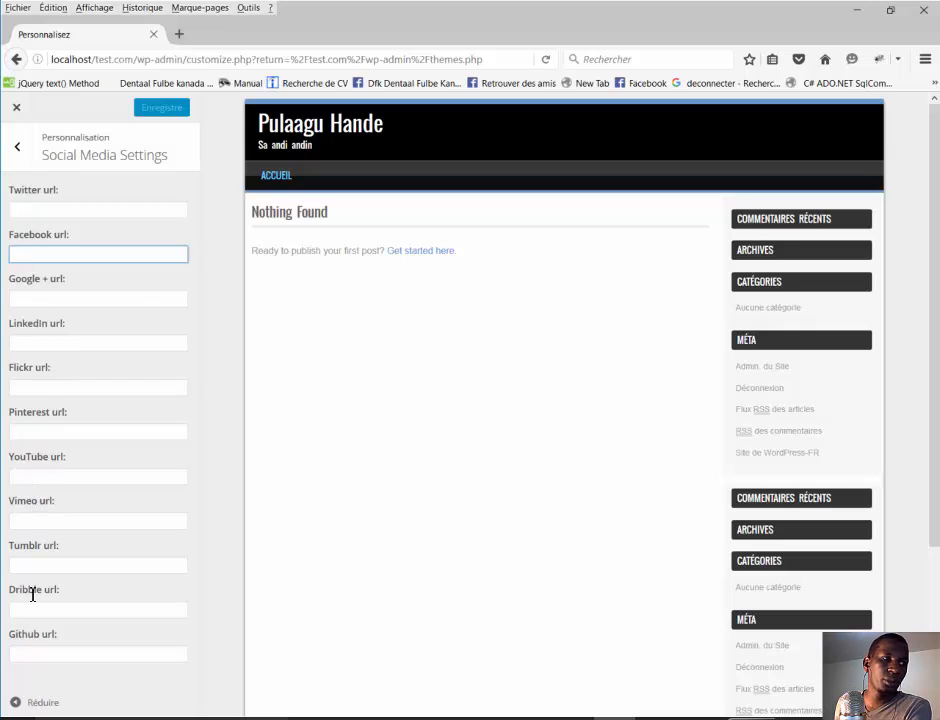
Examine the YouTube url field in Social Media Settings and return to the customizer's main section list
left_click(36, 478)
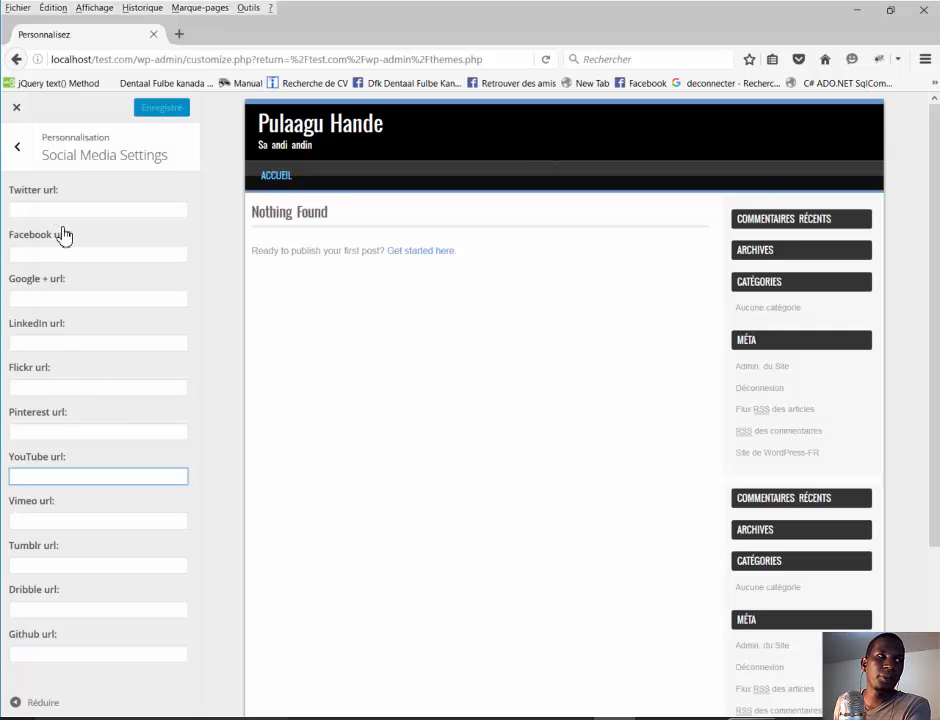
left_click(17, 147)
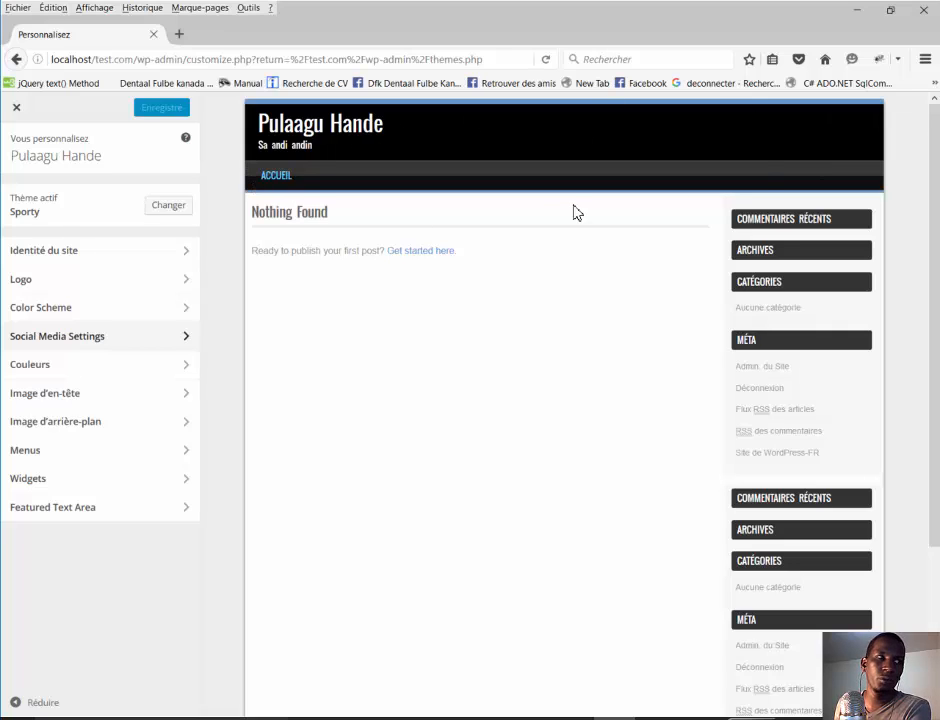
Under Image d'en-tête, choose cropped-jagga.jpg from the media library as a new header image and position the crop area over the bird
left_click(55, 402)
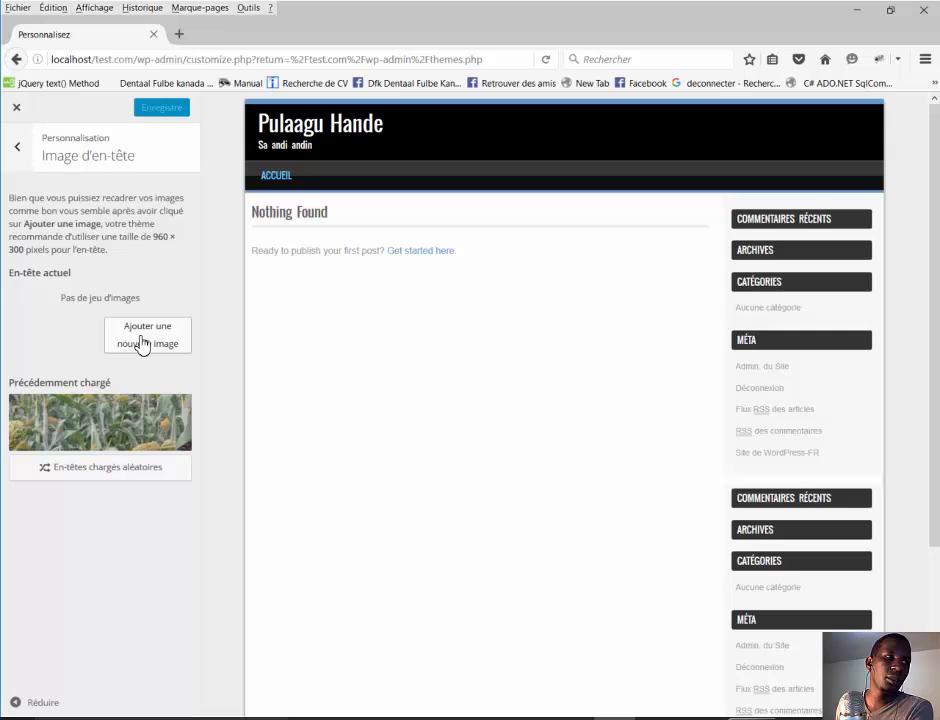
left_click(141, 344)
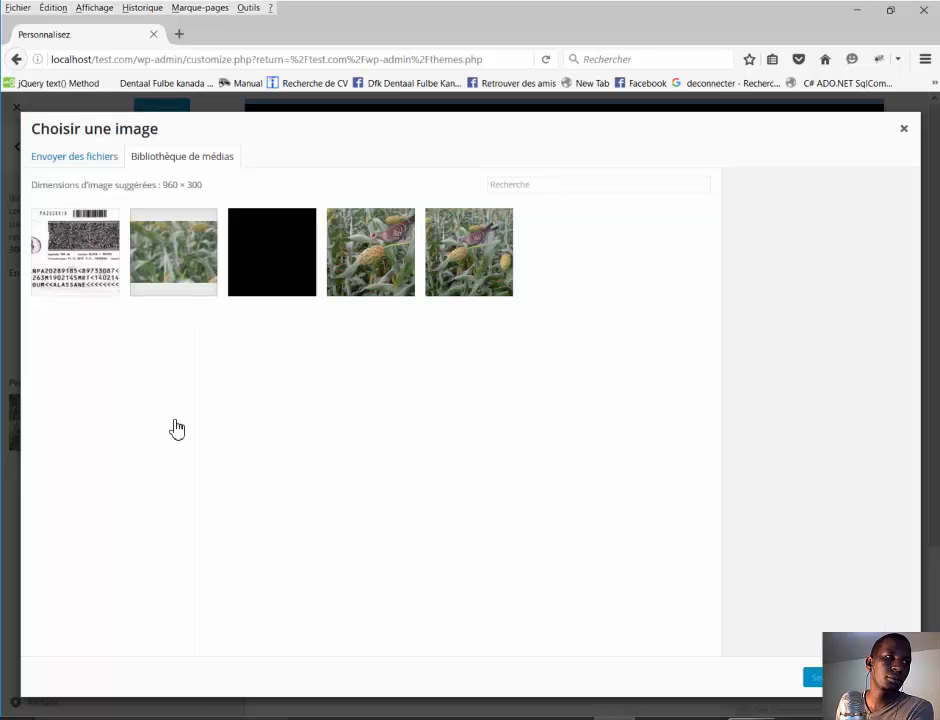
left_click(378, 258)
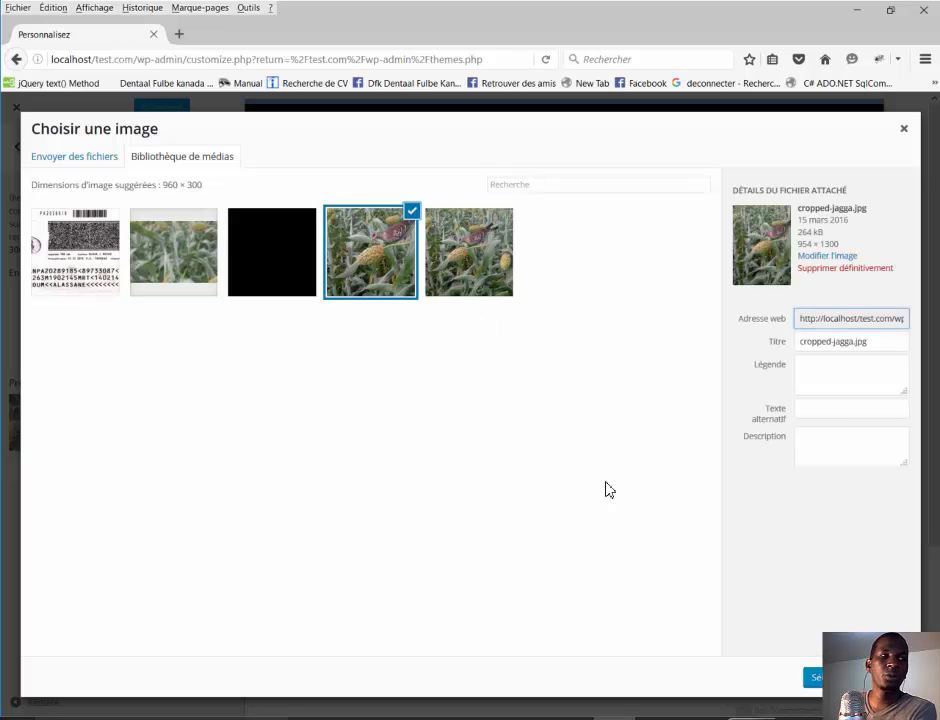
left_click(810, 678)
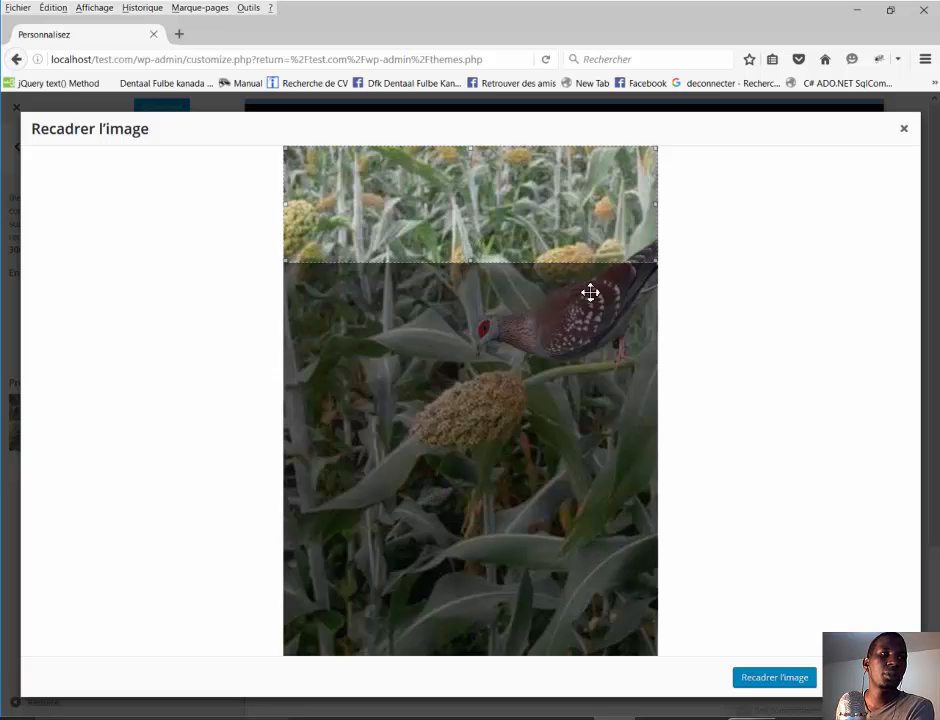
left_click_drag(590, 292, 509, 348)
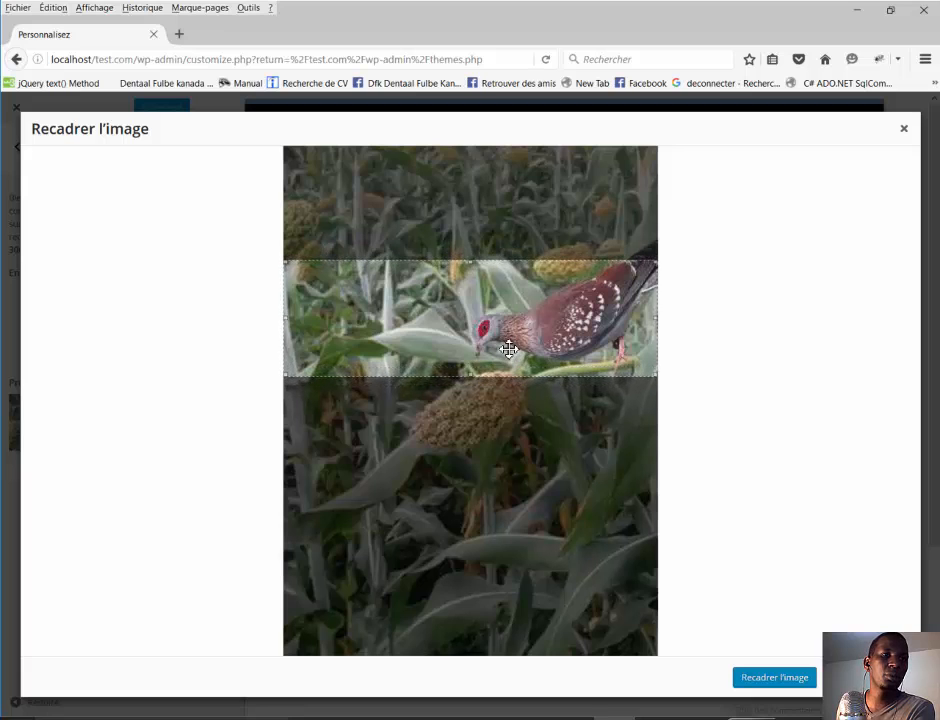